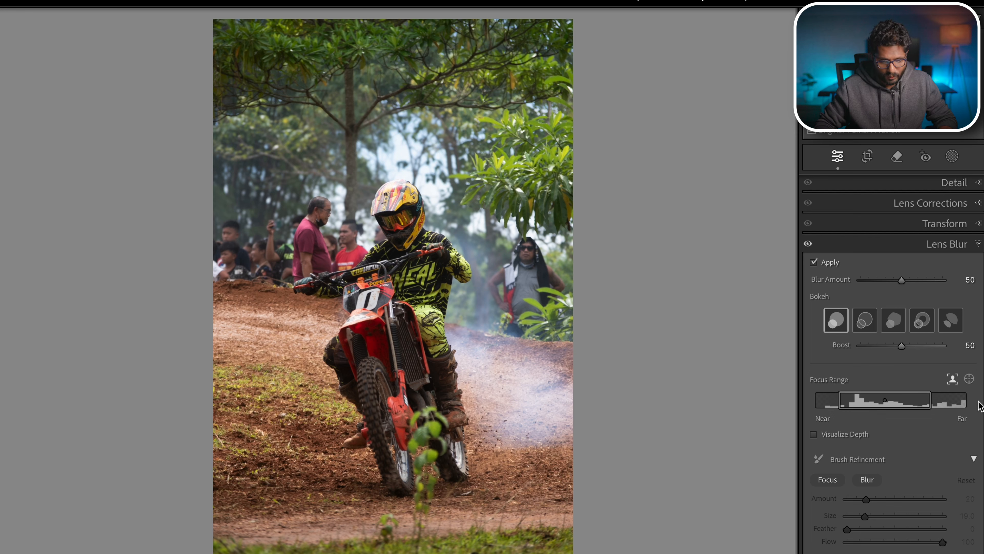
- Try raising the lens blur amount to 100, then reset it to its default
drag(901, 279, 960, 280)
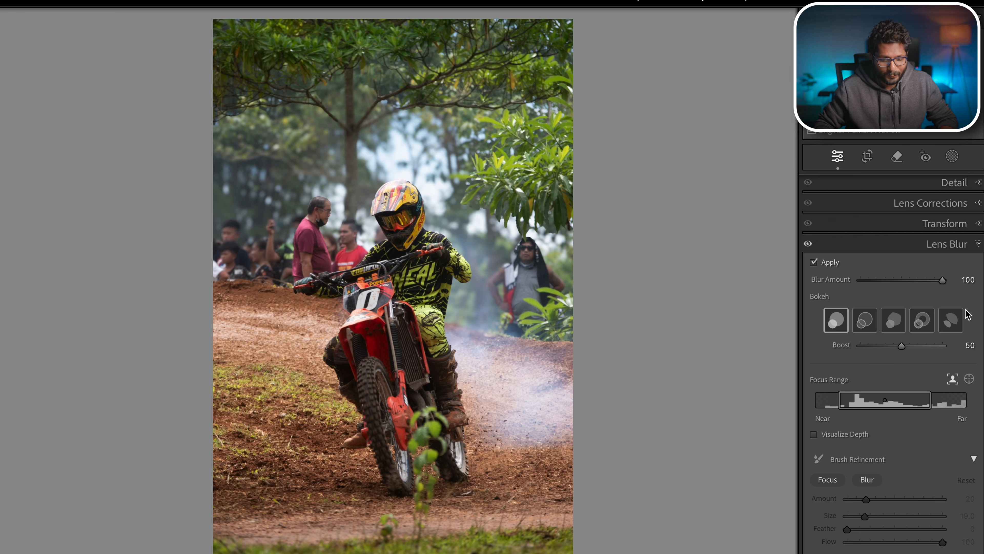
double_click(845, 285)
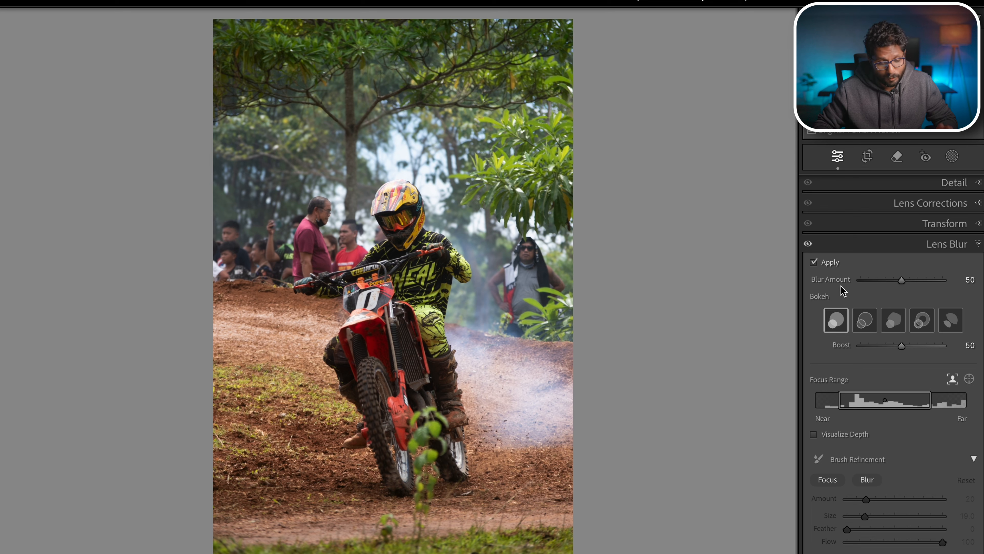
- Turn on depth visualization and set the lens blur amount to 100
scroll(852, 311, down, 2)
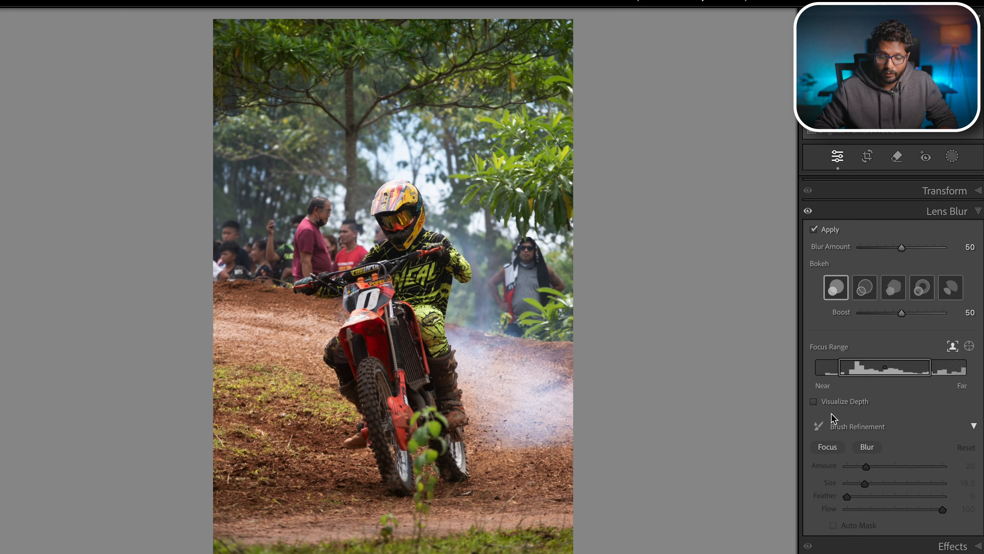
click(814, 402)
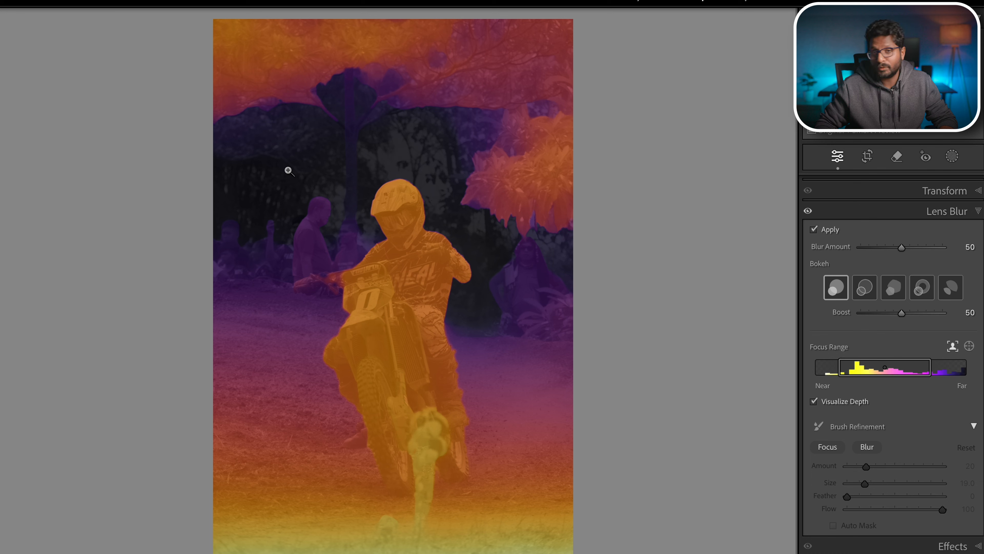
drag(901, 247, 945, 248)
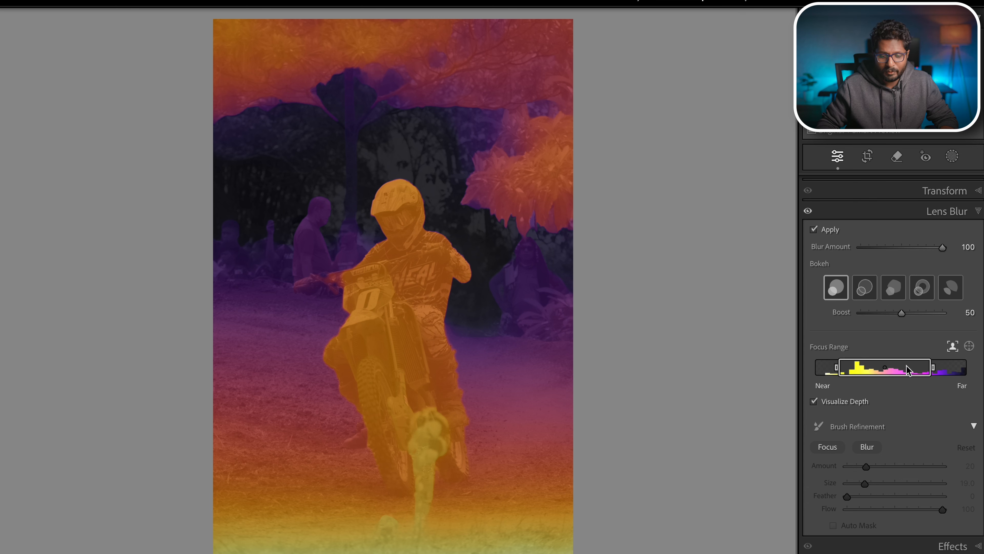
- Narrow the focus range to the nearest depths around the rider and turn depth visualization off
drag(931, 368, 849, 372)
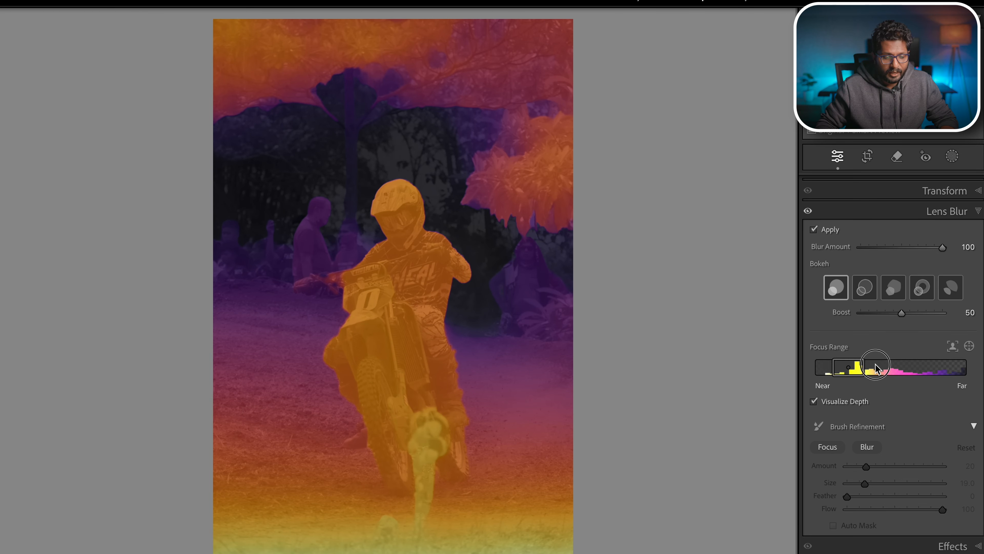
drag(868, 372, 872, 372)
click(813, 401)
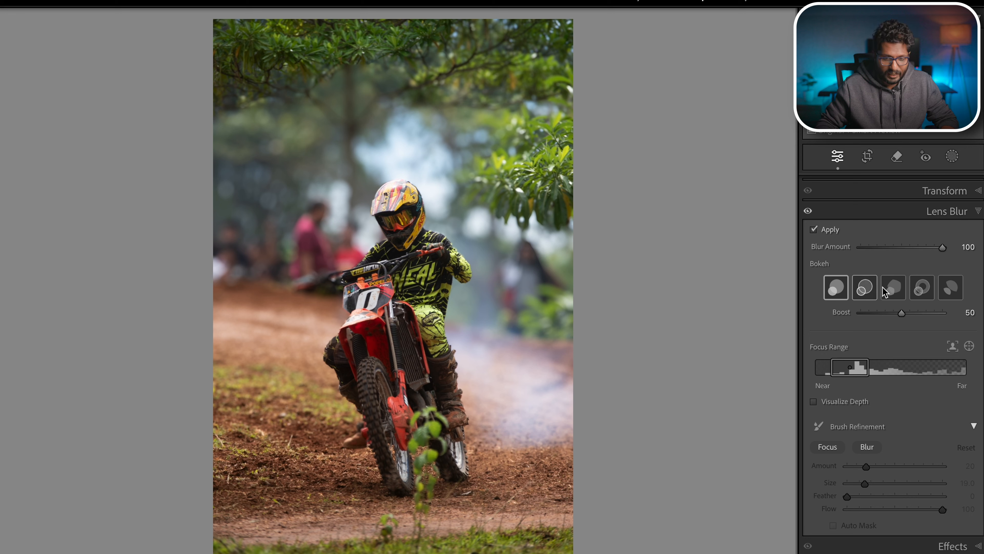
mouse_move(939, 250)
mouse_down()
mouse_move(887, 255)
mouse_move(942, 261)
mouse_up()
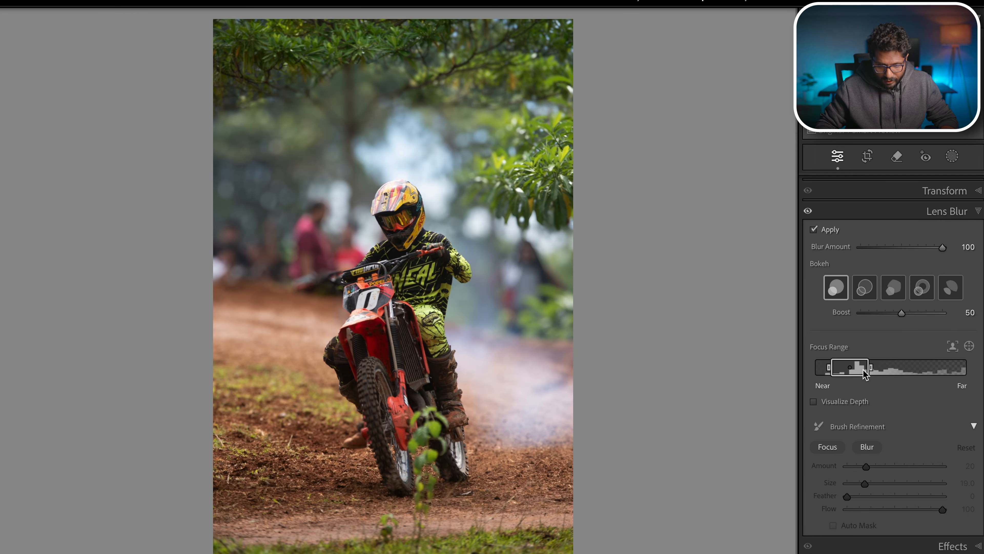
click(853, 402)
drag(849, 367, 941, 366)
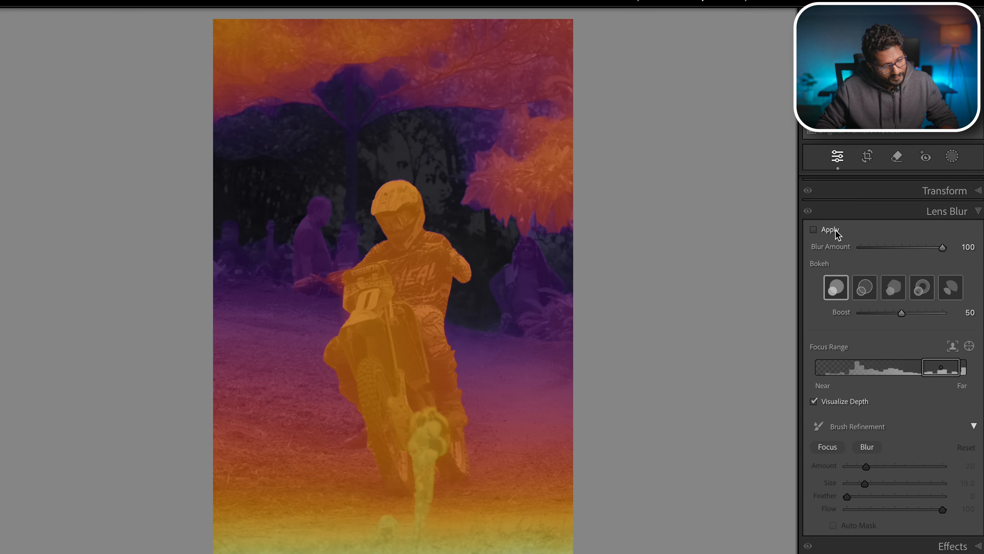
click(828, 229)
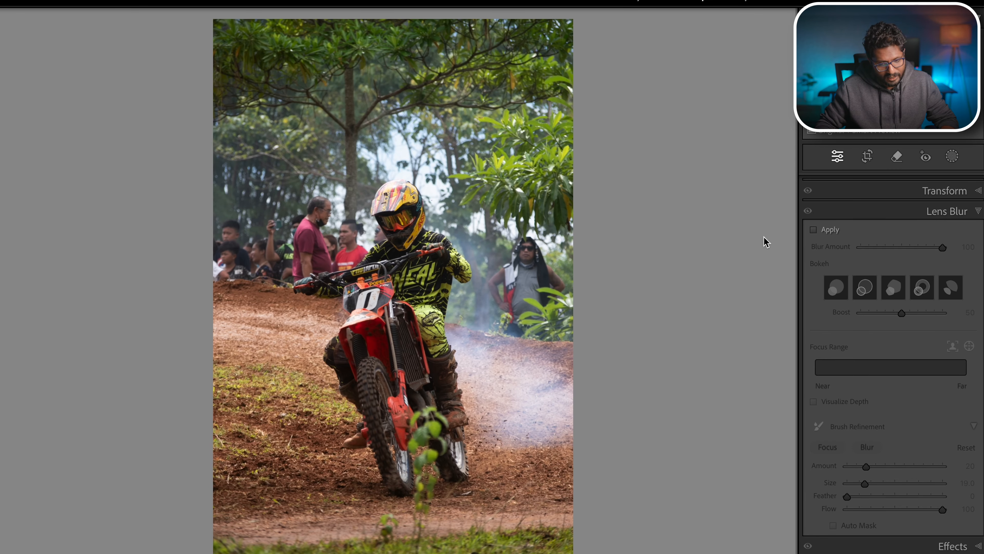
click(817, 230)
- Set the focus range around the rider's depth, checking it with depth visualization on and then off
drag(925, 370, 842, 388)
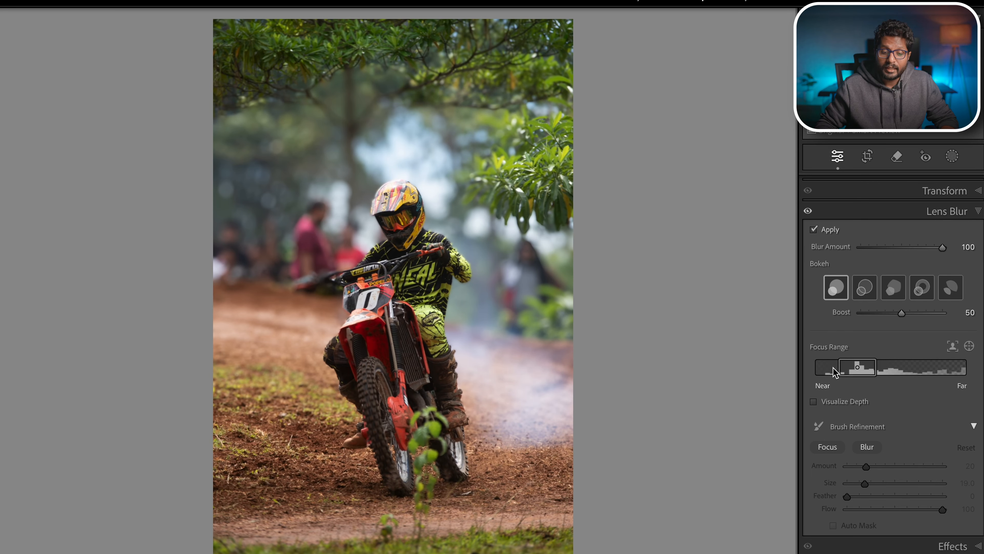
click(836, 404)
drag(856, 369, 877, 370)
click(835, 402)
- Raise the bokeh Boost to 100
scroll(841, 463, down, 1)
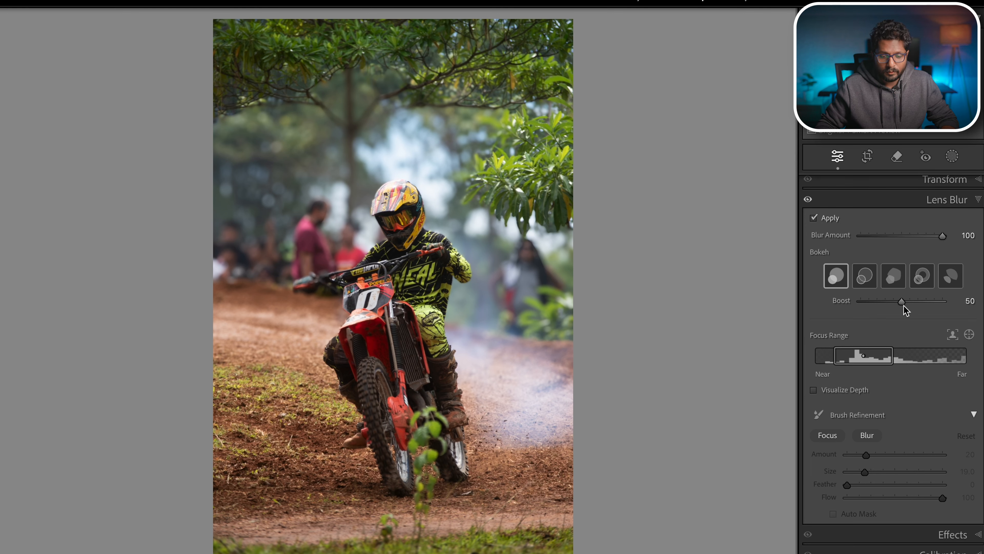
scroll(956, 314, up, 1)
drag(905, 311, 972, 322)
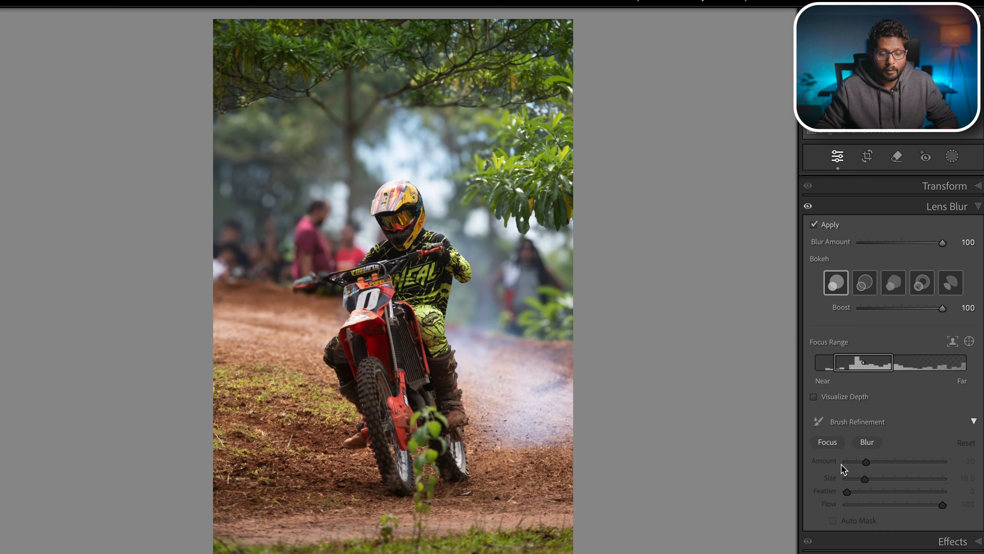
- Try painting blur over the rider's helmet with the Blur refinement brush, then reset the brush refinement
click(829, 442)
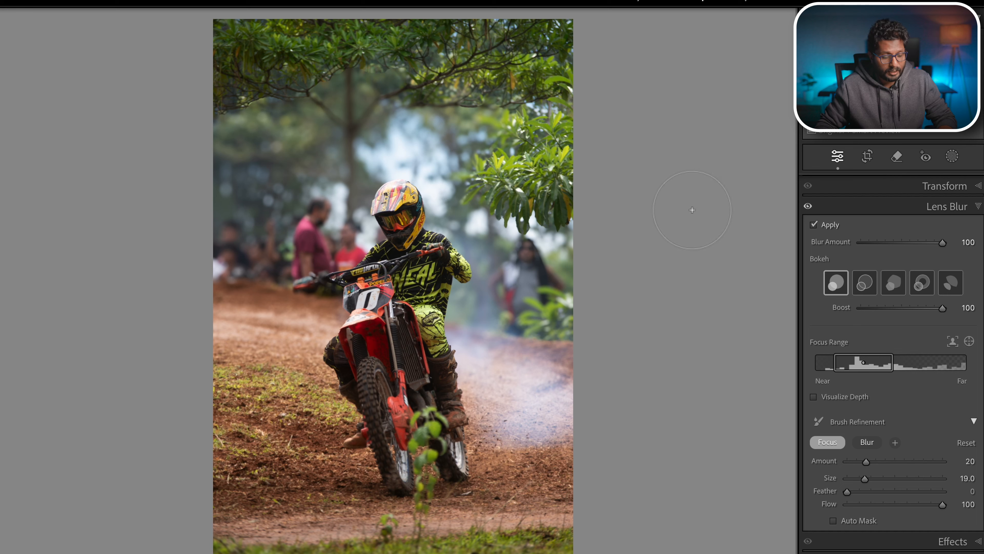
key(ctrl+z)
click(867, 442)
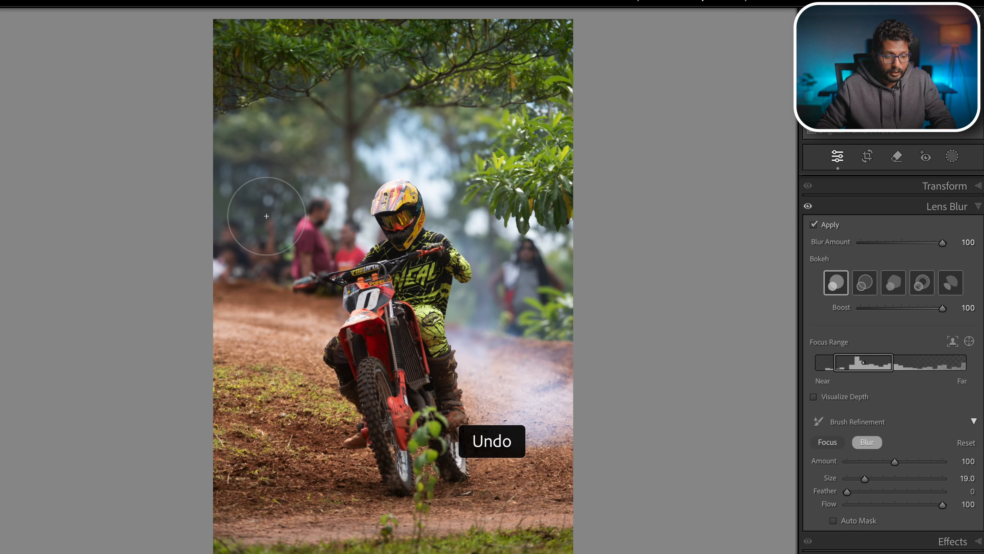
drag(383, 212, 396, 238)
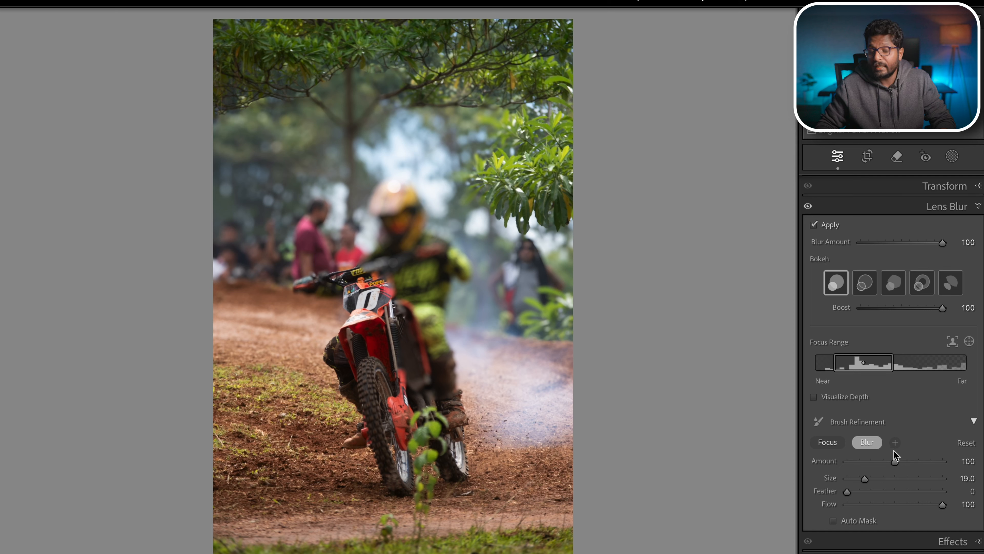
click(964, 444)
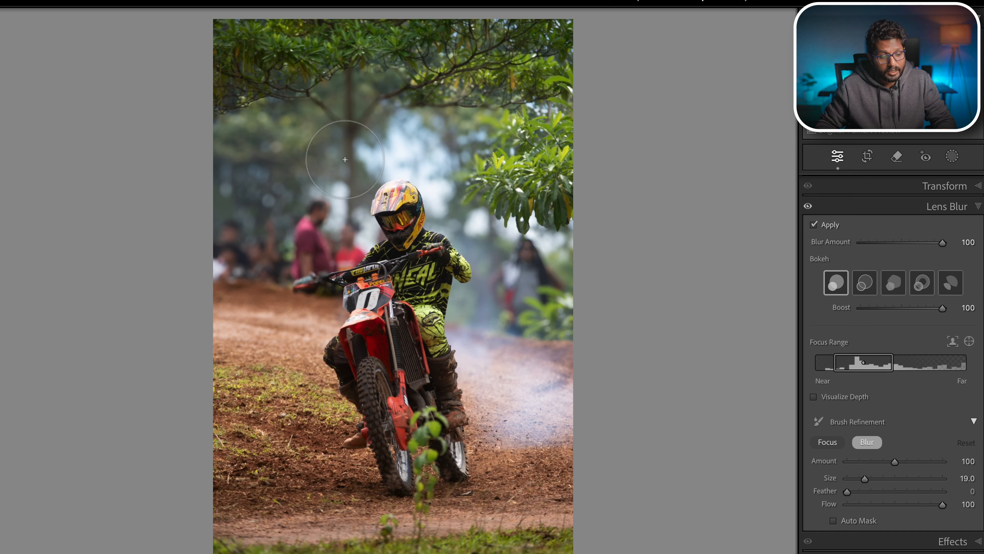
- Switch to the forest couple photo and enable Lens Blur on it
mouse_move(333, 548)
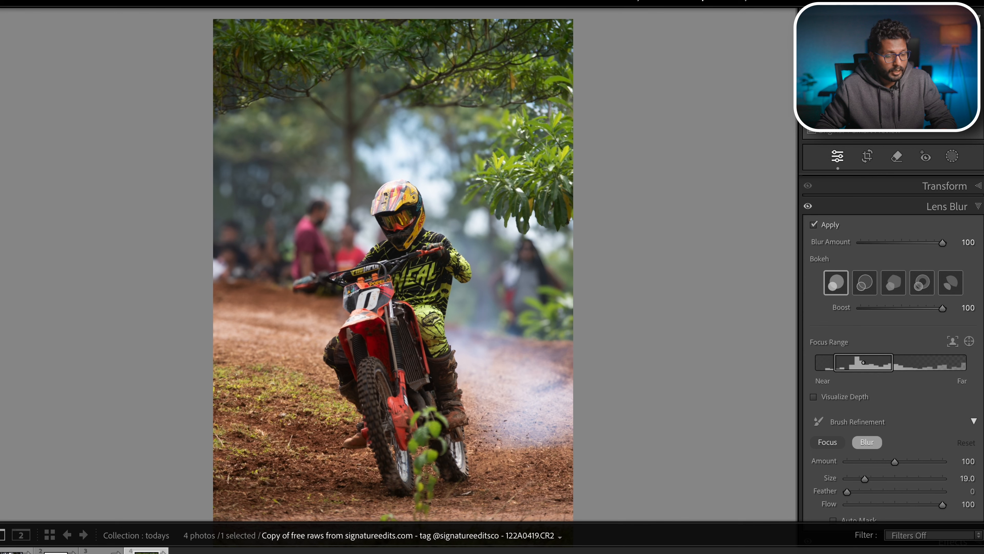
click(17, 550)
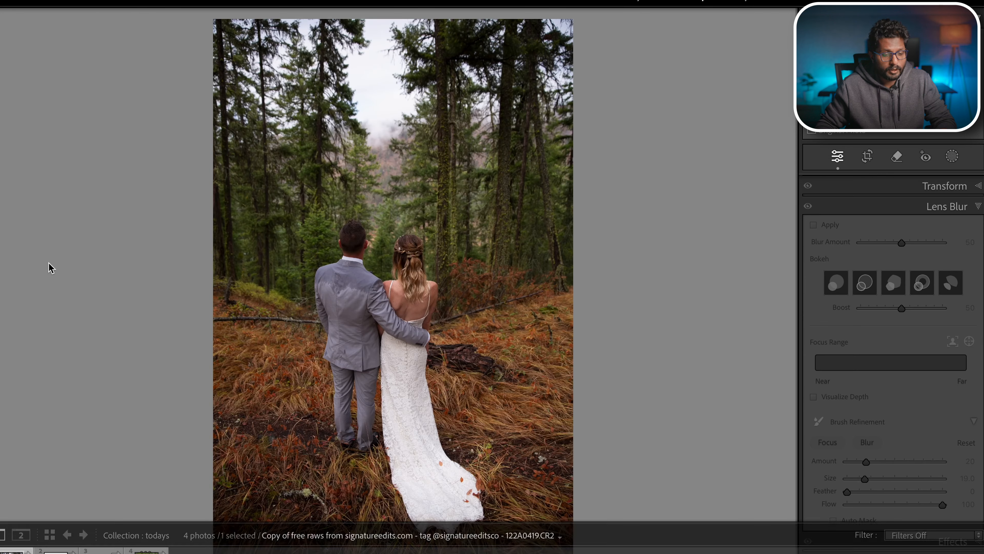
click(832, 228)
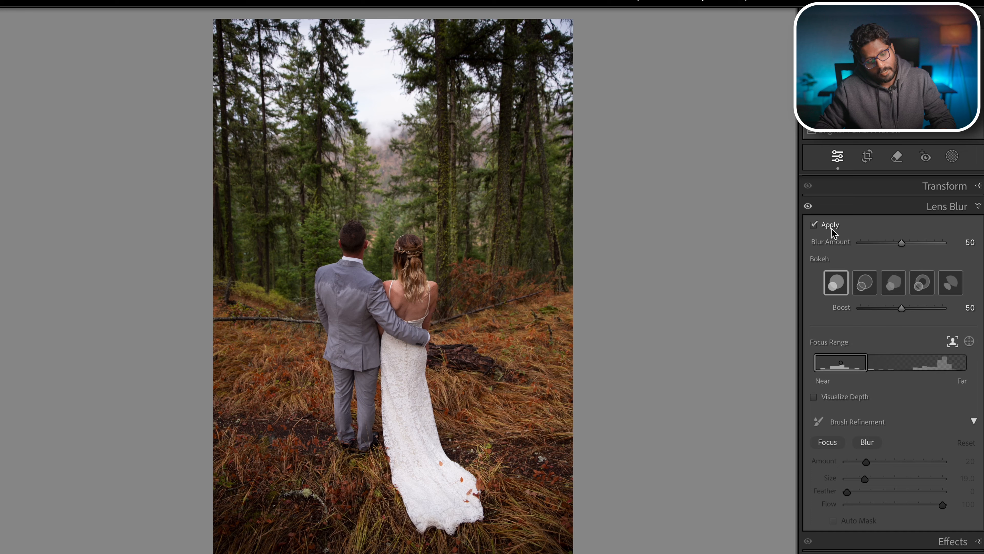
- Set the blur amount to 100 and briefly toggle depth visualization on and off
drag(901, 242, 943, 242)
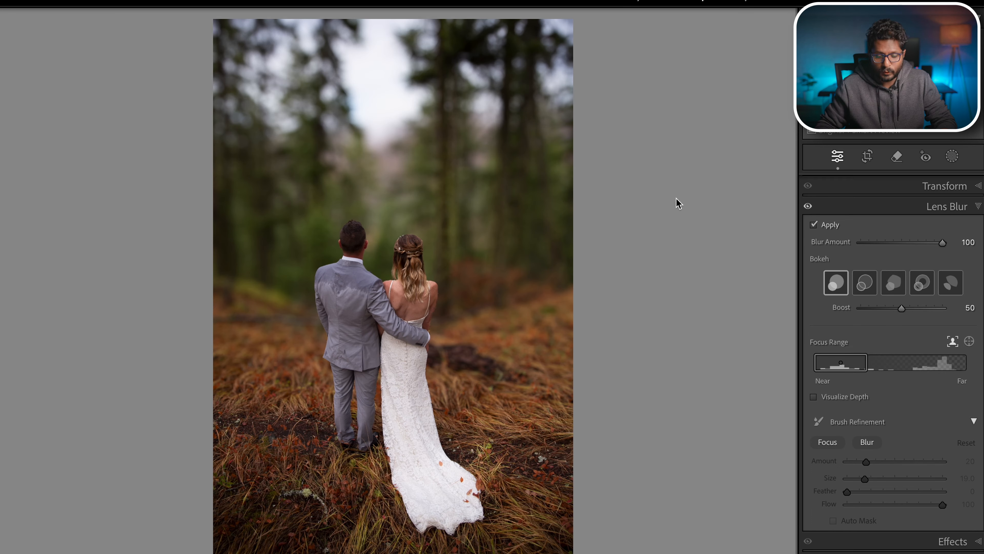
scroll(922, 450, down, 1)
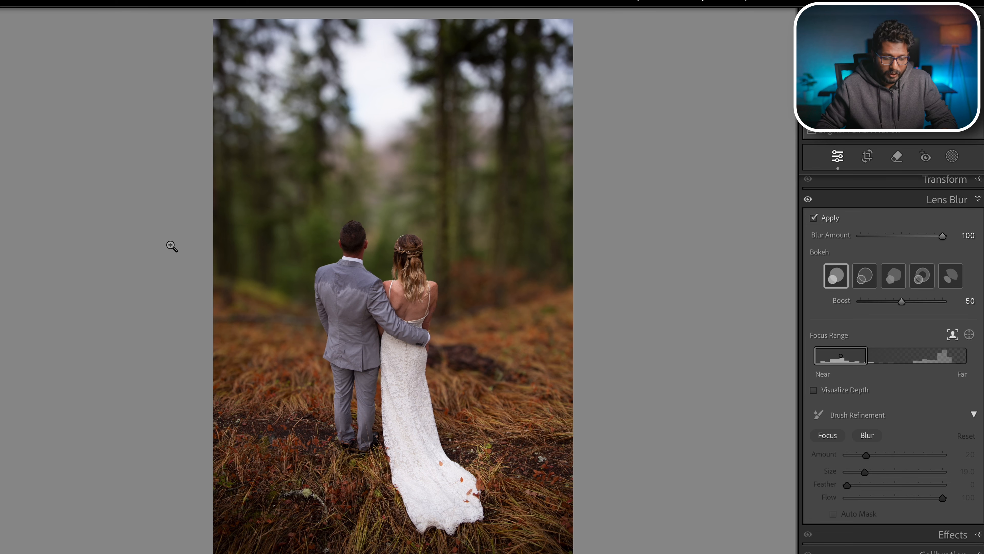
click(829, 391)
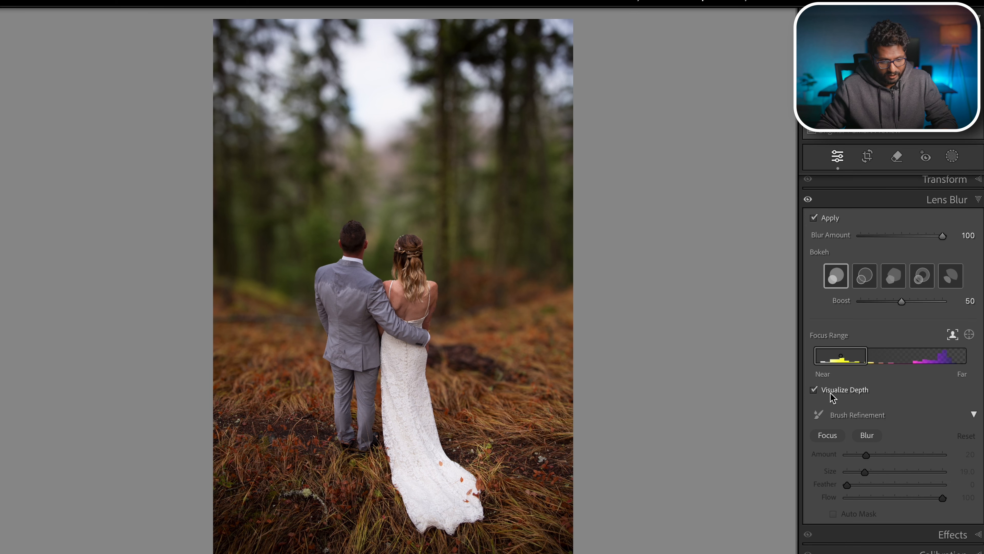
click(830, 391)
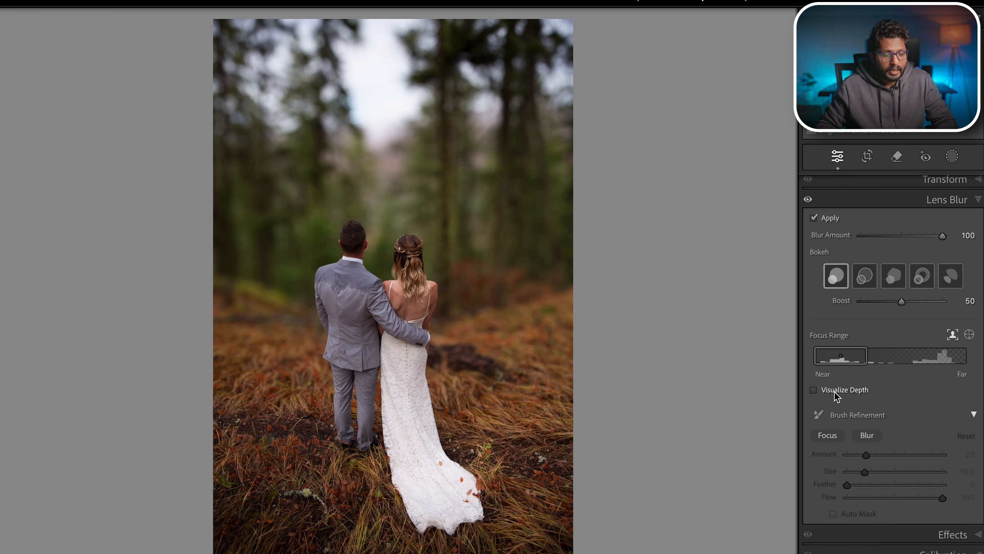
- Zoom into the couple and paint blur beside their heads with the Blur brush at amount 32
click(523, 239)
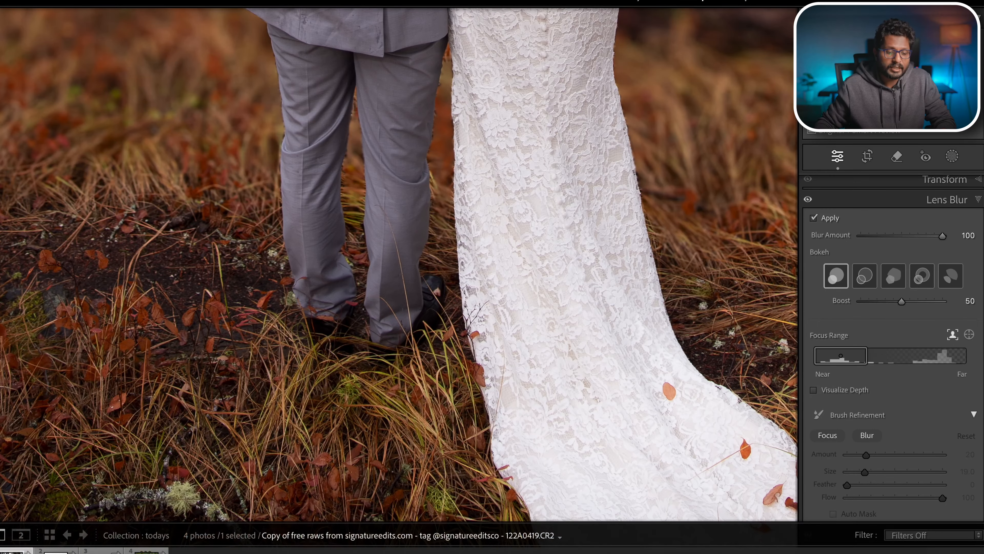
drag(504, 151, 457, 454)
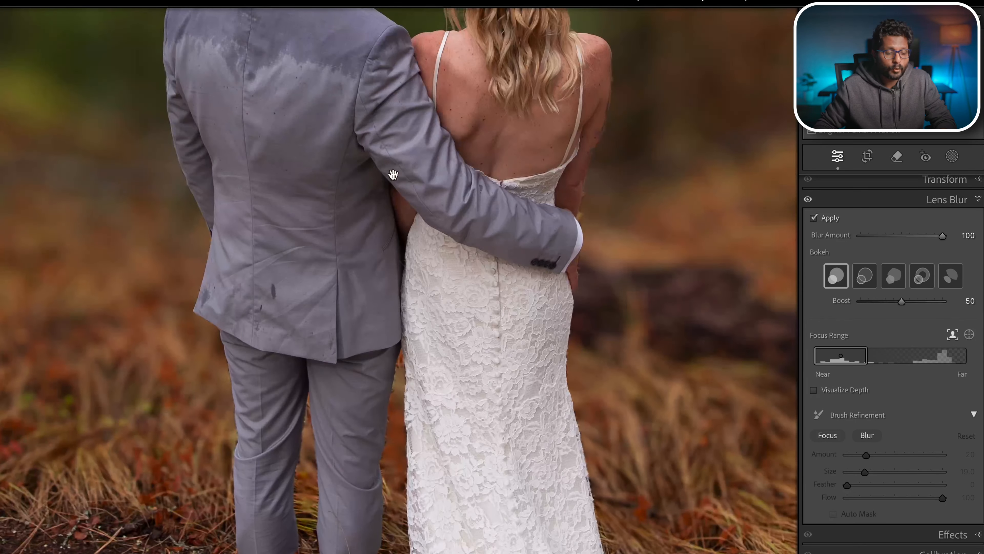
drag(393, 181, 380, 417)
drag(337, 227, 337, 368)
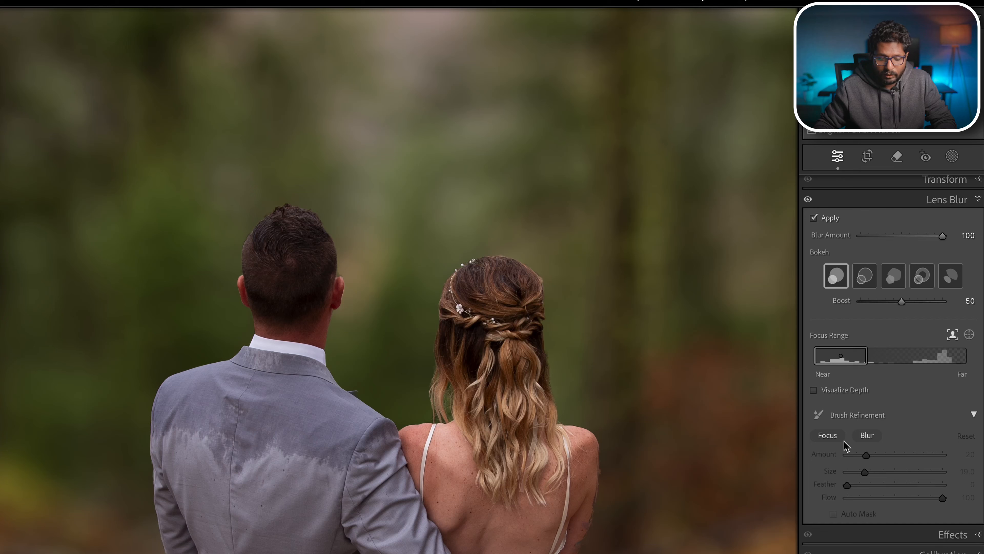
click(867, 435)
drag(866, 455, 861, 455)
mouse_move(229, 248)
mouse_down()
mouse_move(237, 230)
mouse_move(282, 207)
mouse_move(313, 209)
mouse_up()
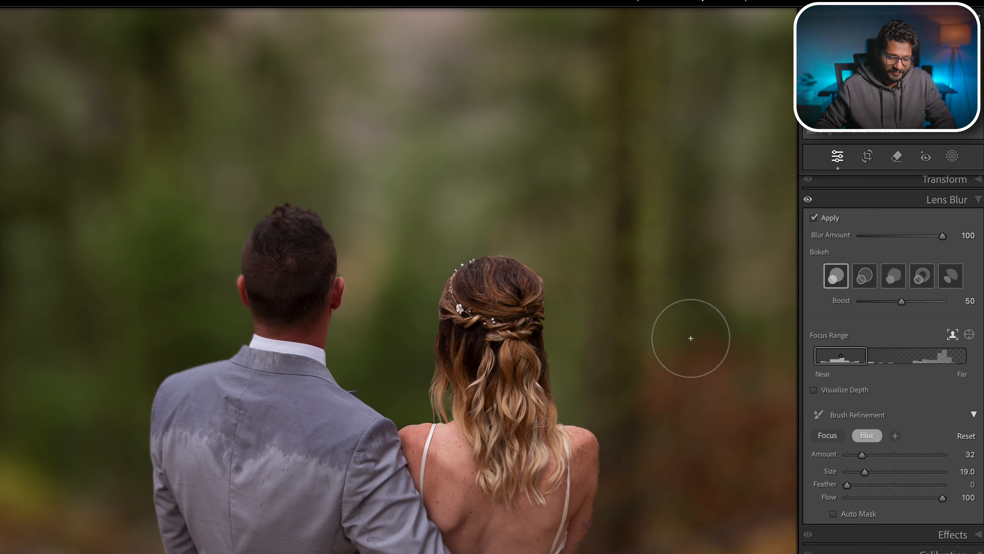
- Paint blur over the grass beside the dress train with the brush at amount 11, size 53, feather 100
scroll(725, 334, down, 10)
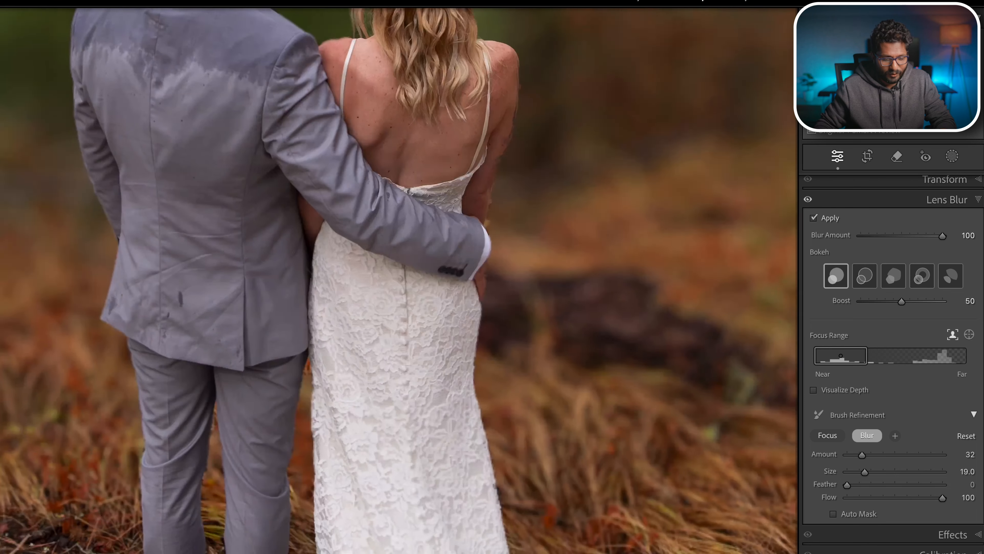
click(623, 401)
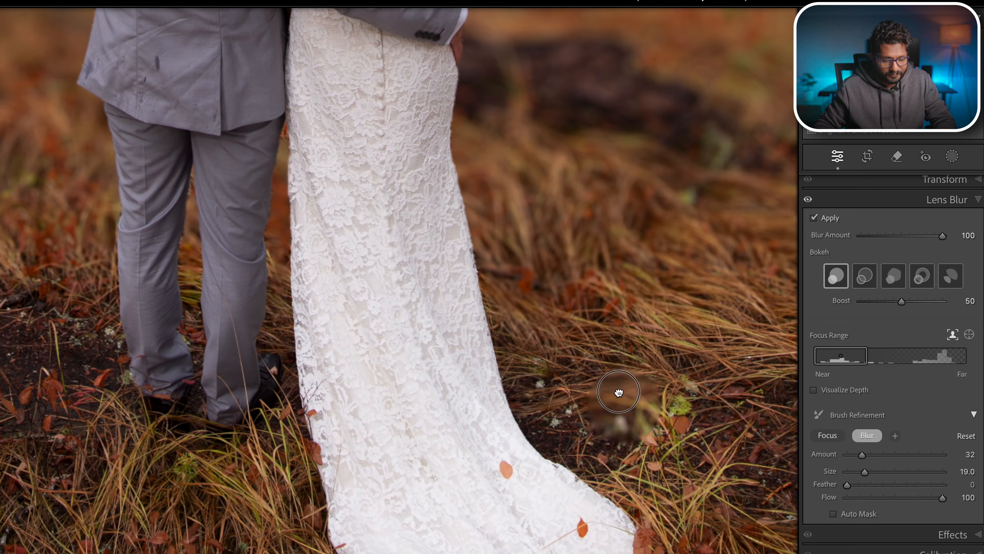
scroll(623, 402, down, 5)
mouse_move(862, 455)
mouse_down()
mouse_move(853, 470)
mouse_move(903, 487)
mouse_move(964, 483)
mouse_up()
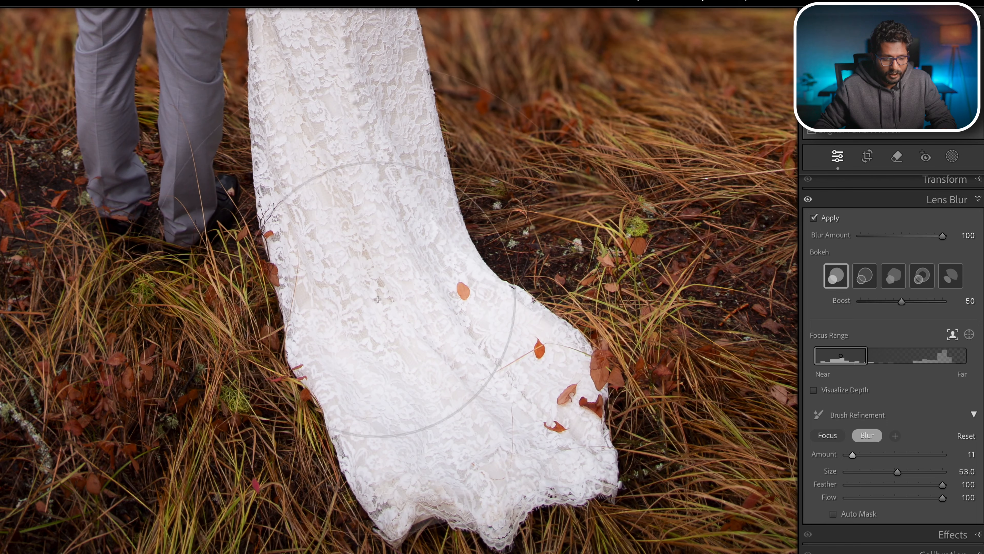
drag(236, 170, 409, 376)
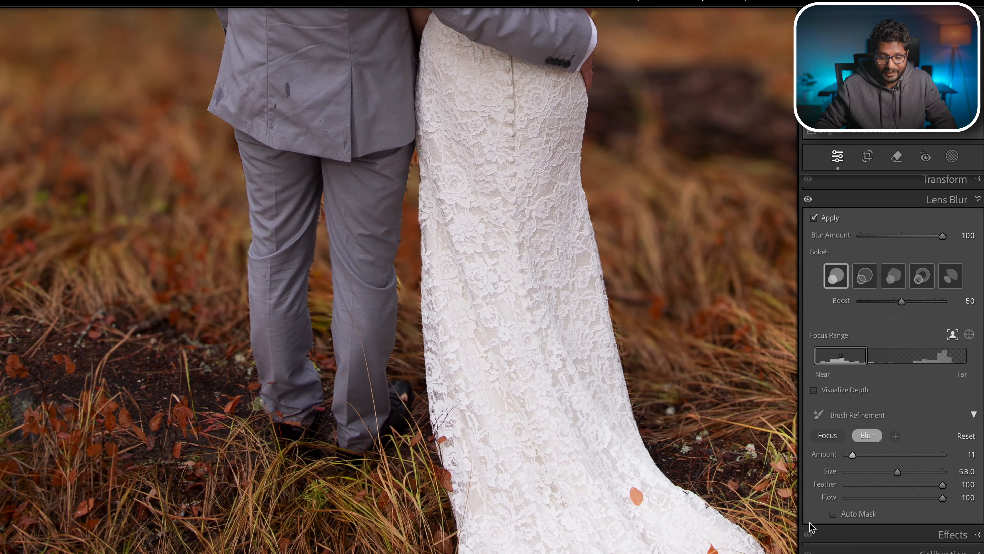
- Reset the photo's develop settings, return to the full-photo view and reopen the Lens Blur panel
key(ctrl+shift+r)
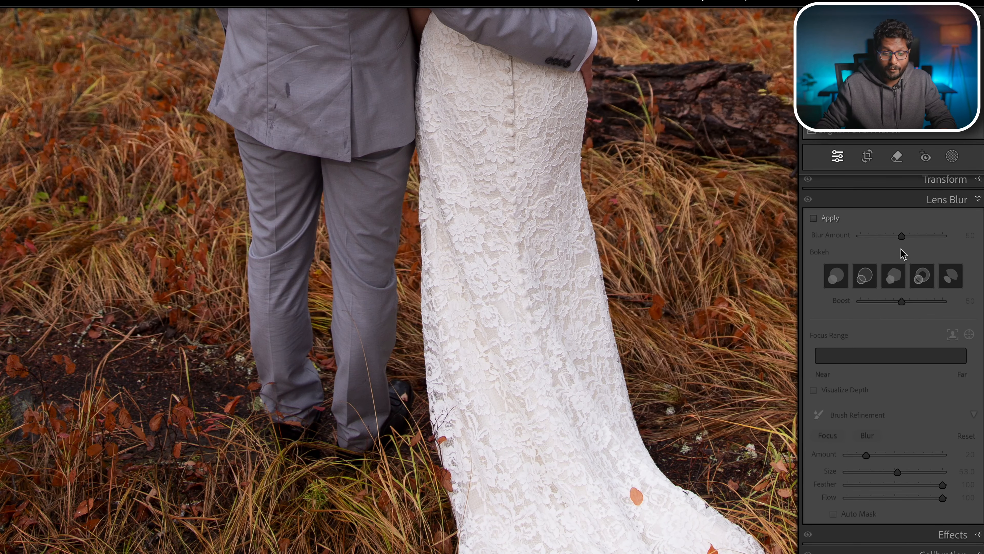
click(960, 202)
click(386, 336)
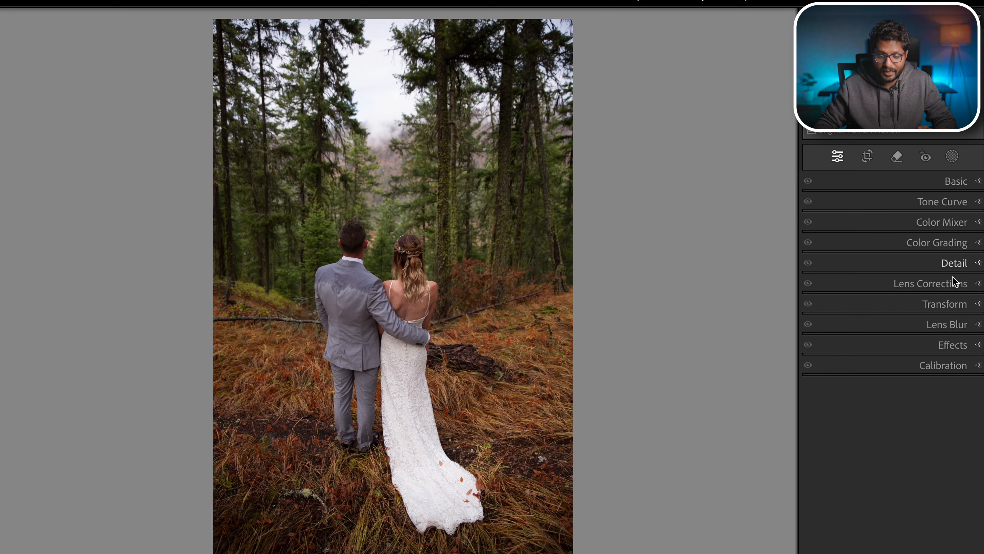
click(958, 325)
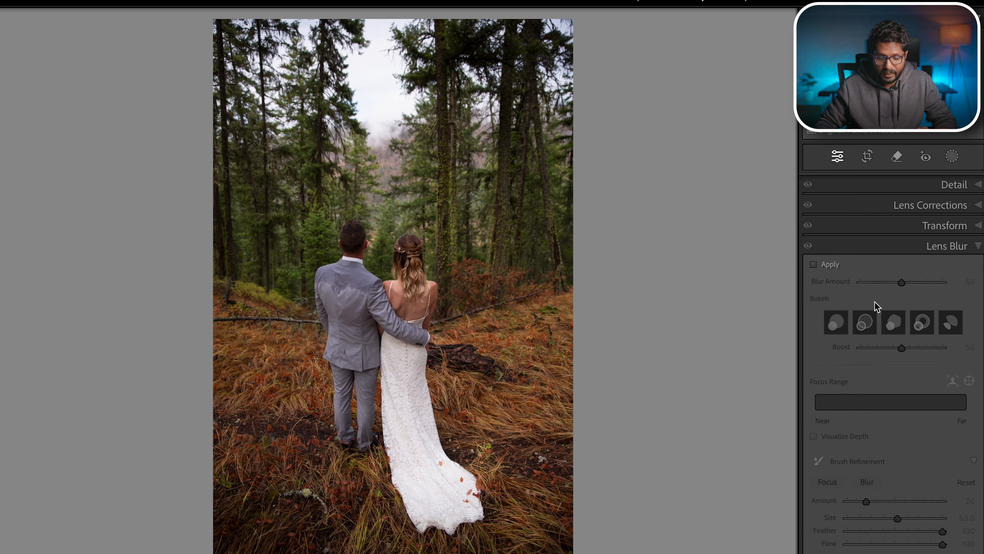
- Switch Lens Blur on and off, then apply the Adaptive: Blur Background Subtle preset
click(830, 266)
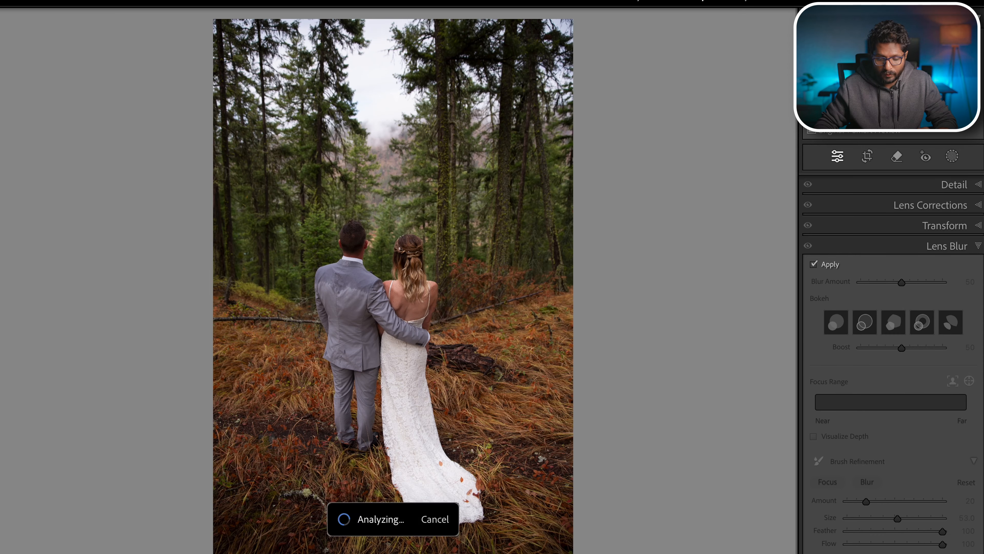
click(833, 267)
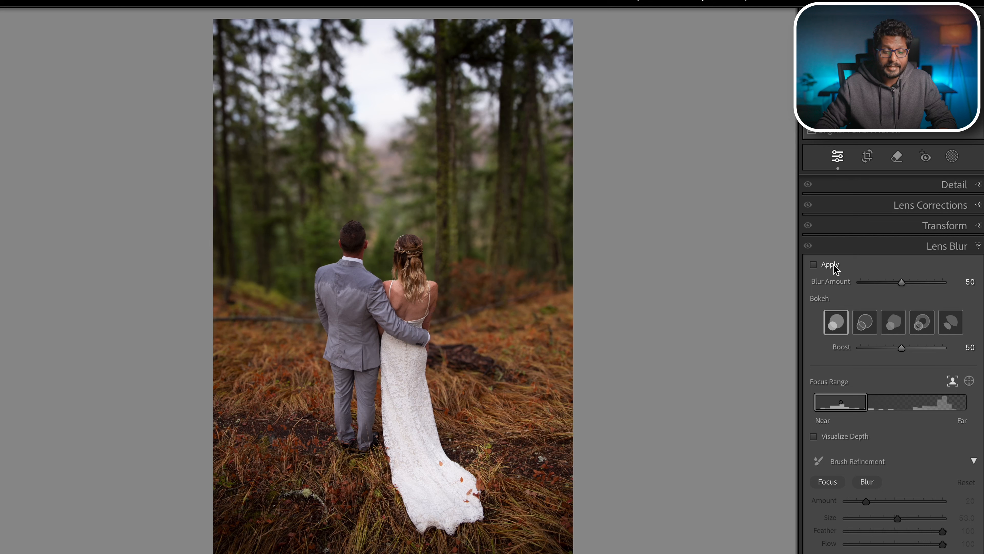
click(1, 286)
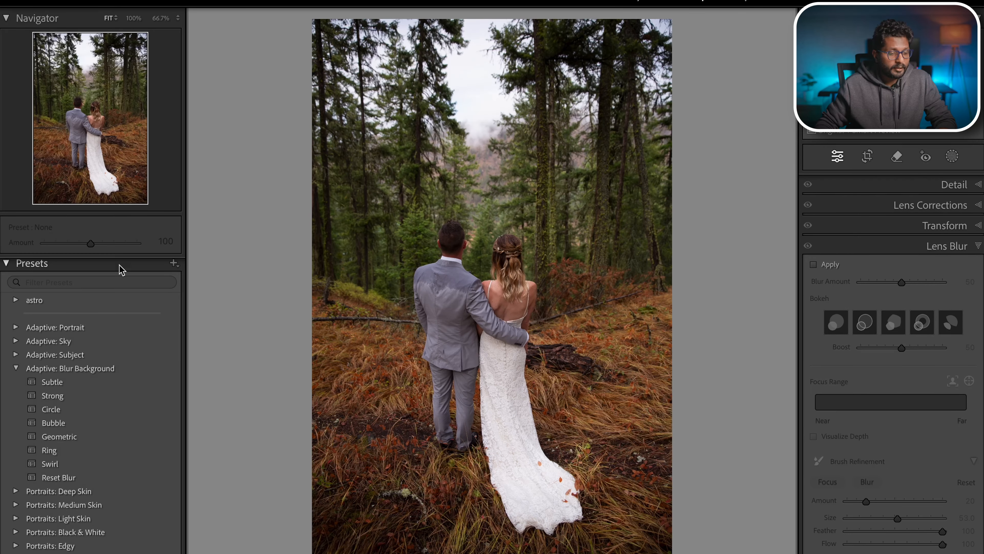
scroll(112, 411, down, 1)
scroll(112, 414, down, 1)
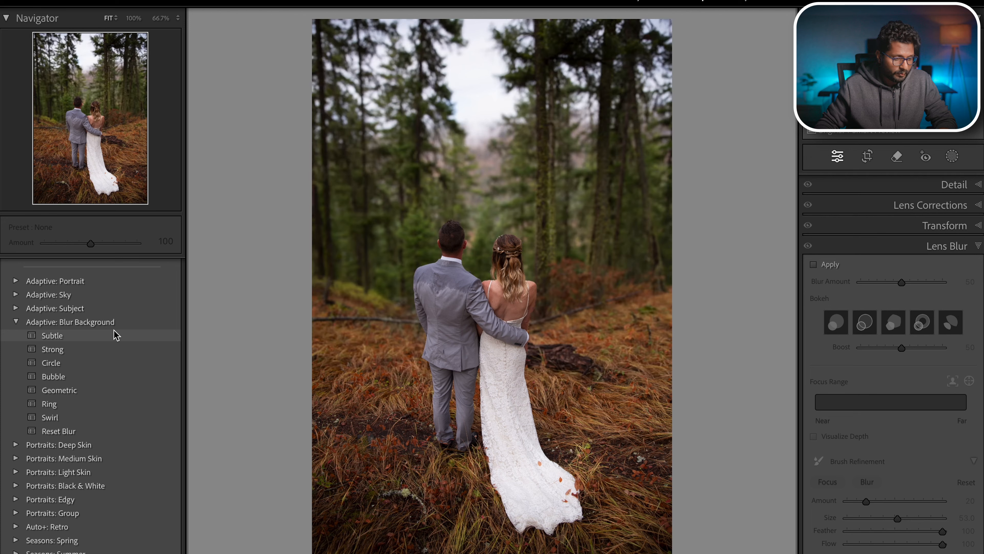
click(60, 336)
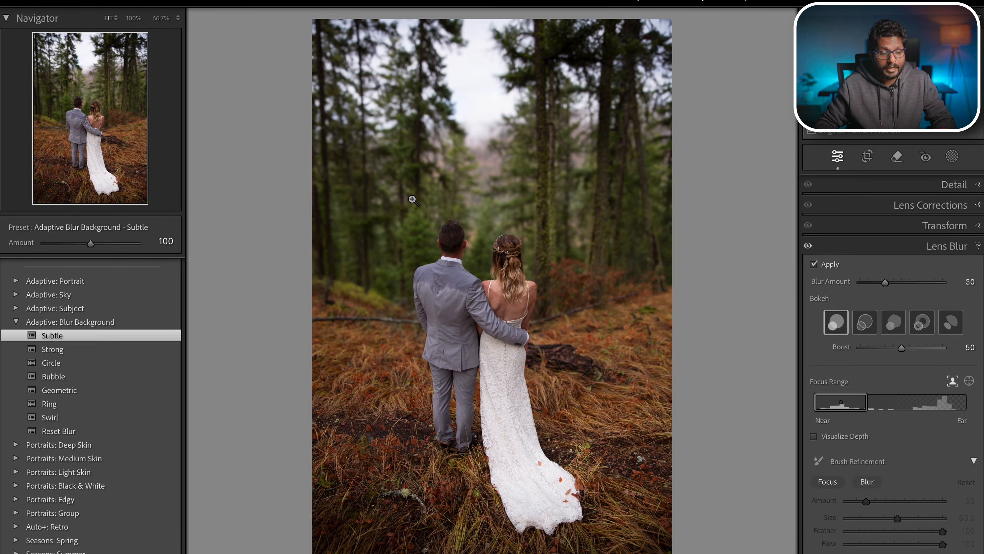
- Try the Strong, Circle, Bubble and Geometric blur presets in turn, then apply the Reset Blur preset
click(85, 351)
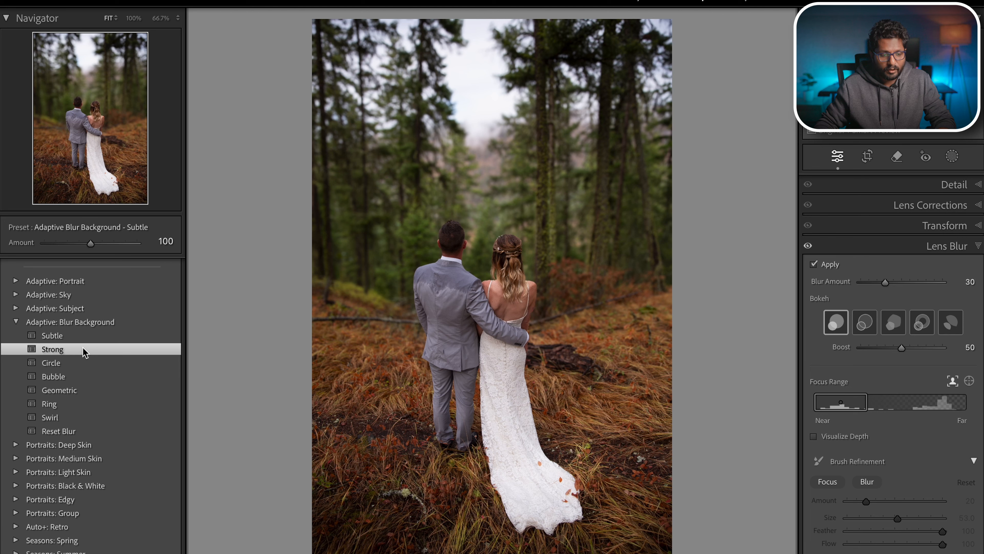
click(81, 365)
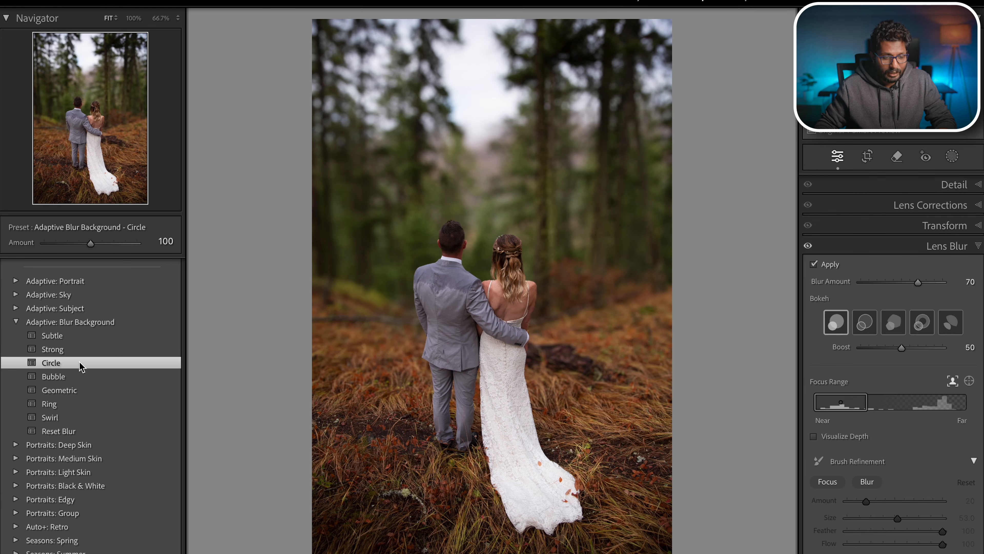
click(58, 378)
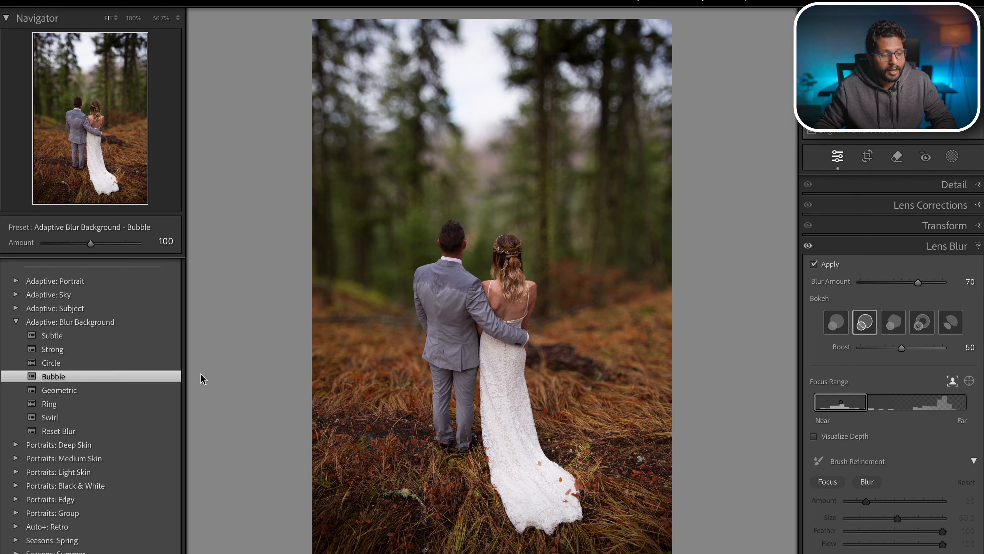
click(77, 392)
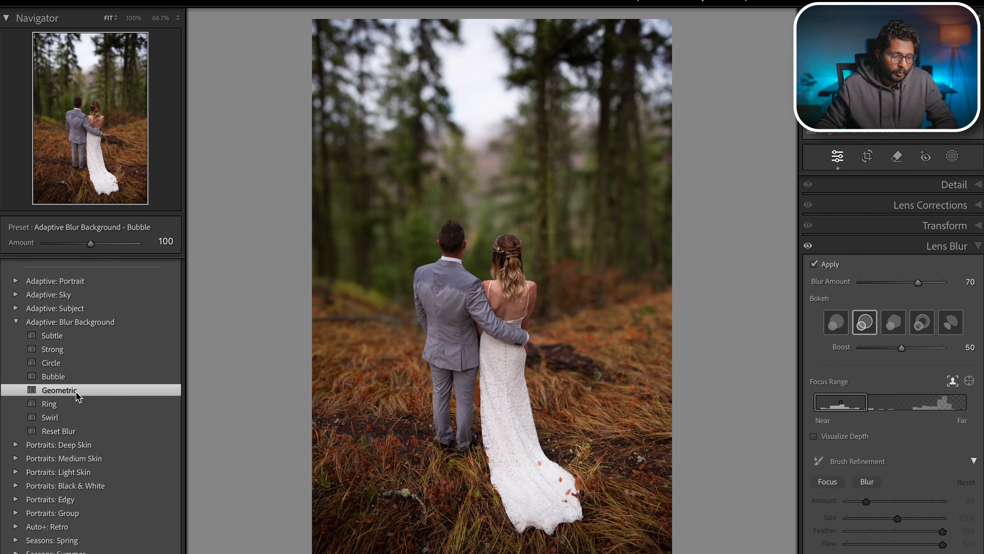
click(82, 430)
- Enable Lens Blur again and choose the fifth bokeh shape
scroll(876, 398, down, 2)
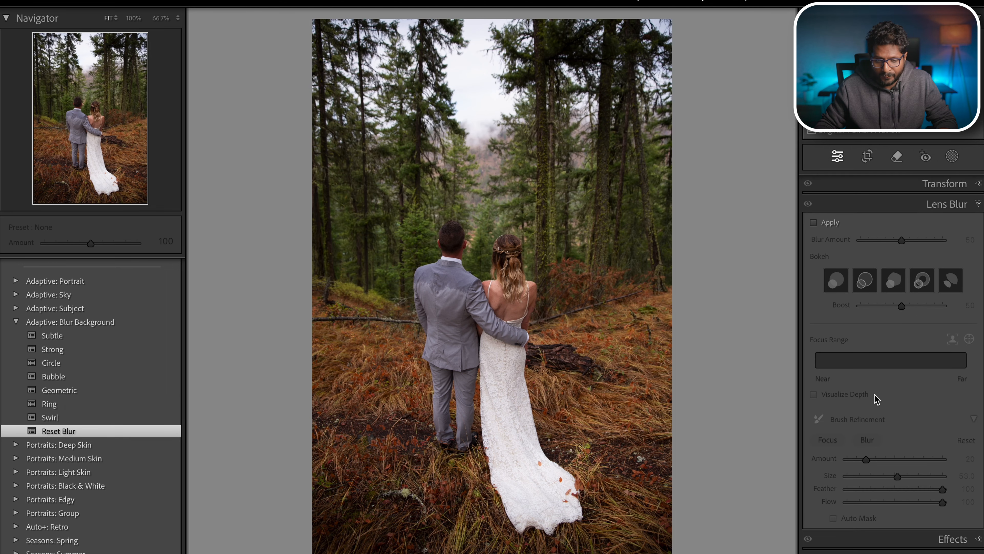
click(824, 223)
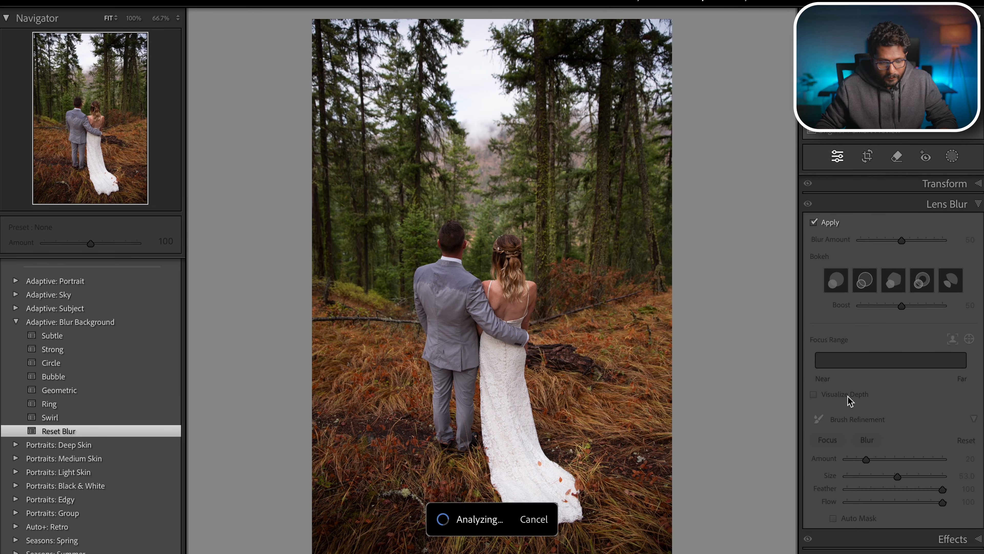
scroll(901, 378, down, 1)
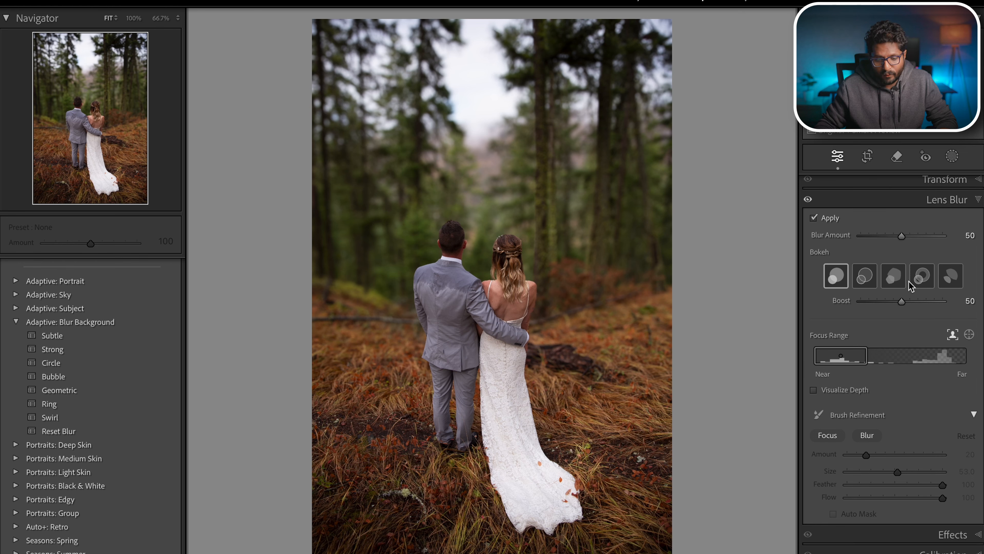
click(948, 282)
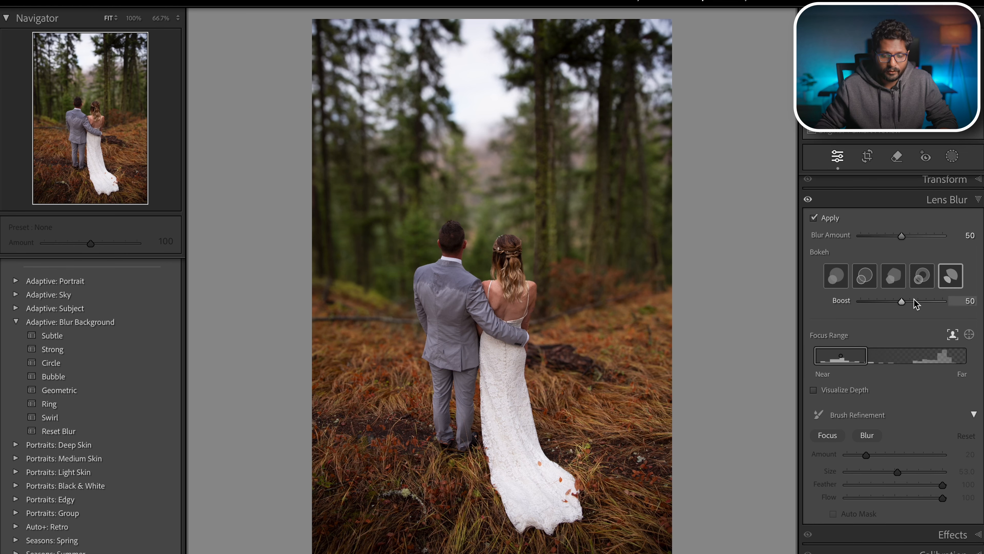
- Set the blur amount to 100 and the bokeh boost to 33
drag(901, 235, 946, 235)
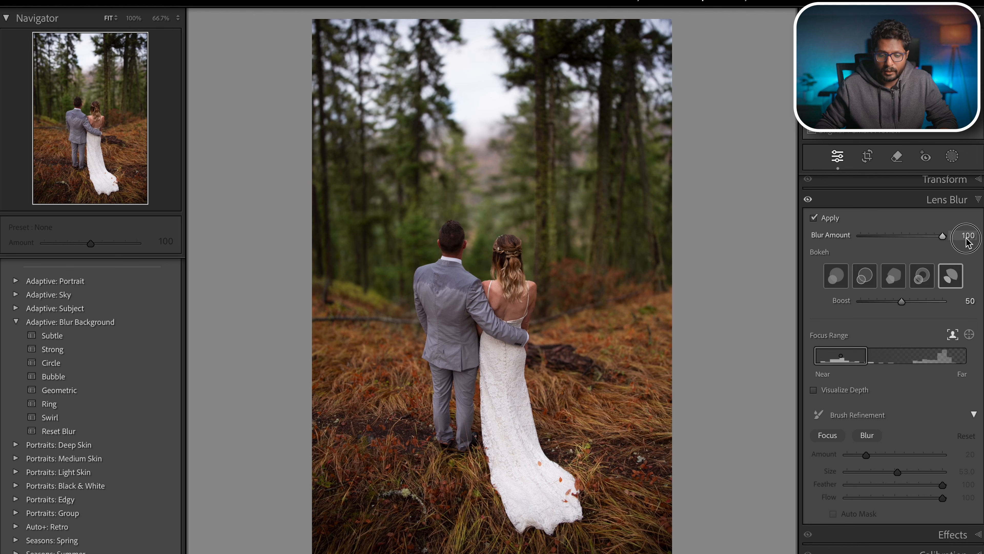
drag(942, 301, 874, 310)
- Choose the ring bokeh shape and raise the boost to 100 while inspecting the blurred trees
click(519, 77)
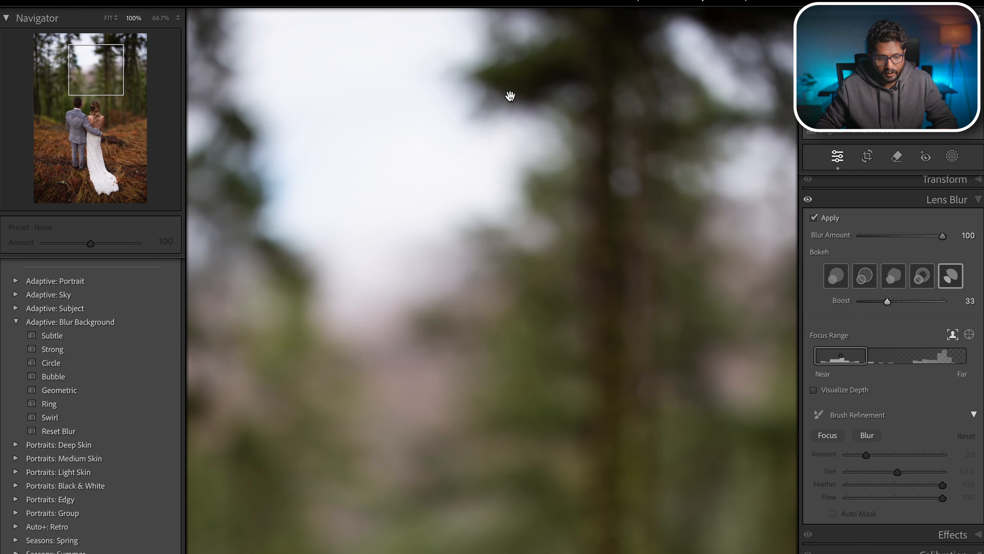
click(919, 278)
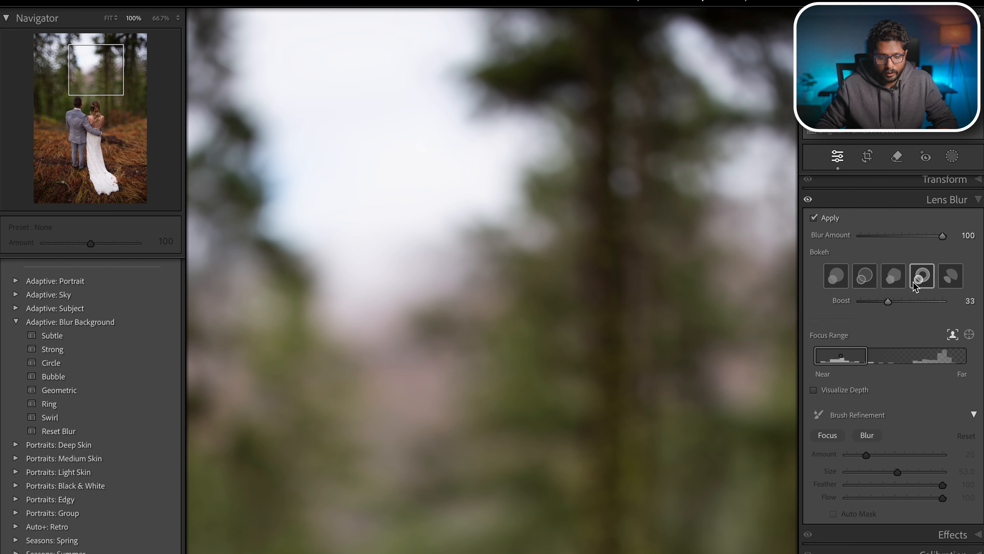
drag(898, 307, 949, 308)
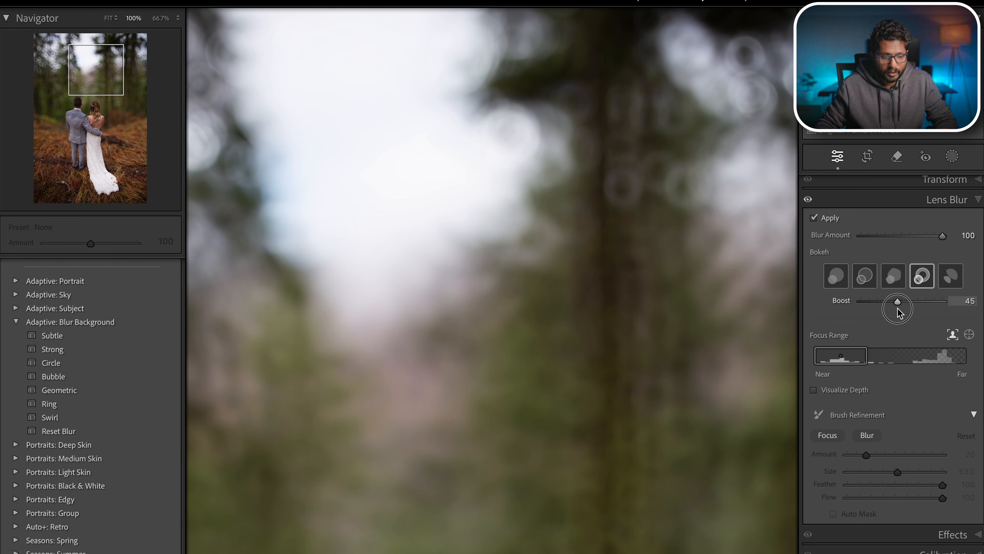
drag(660, 139, 401, 215)
drag(621, 219, 569, 297)
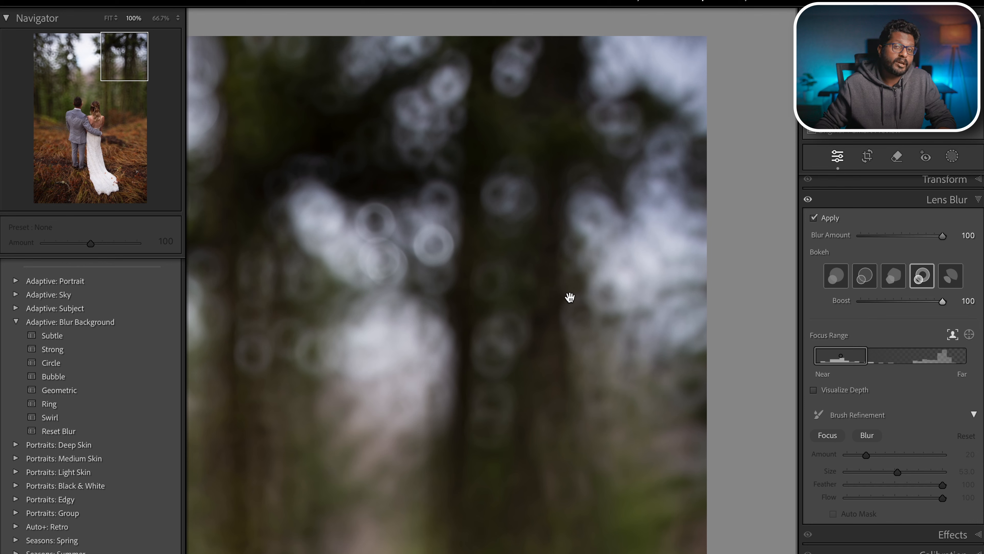
- Try the third and second bokeh shapes, then settle on the first circle shape and return to the full-photo view
click(895, 284)
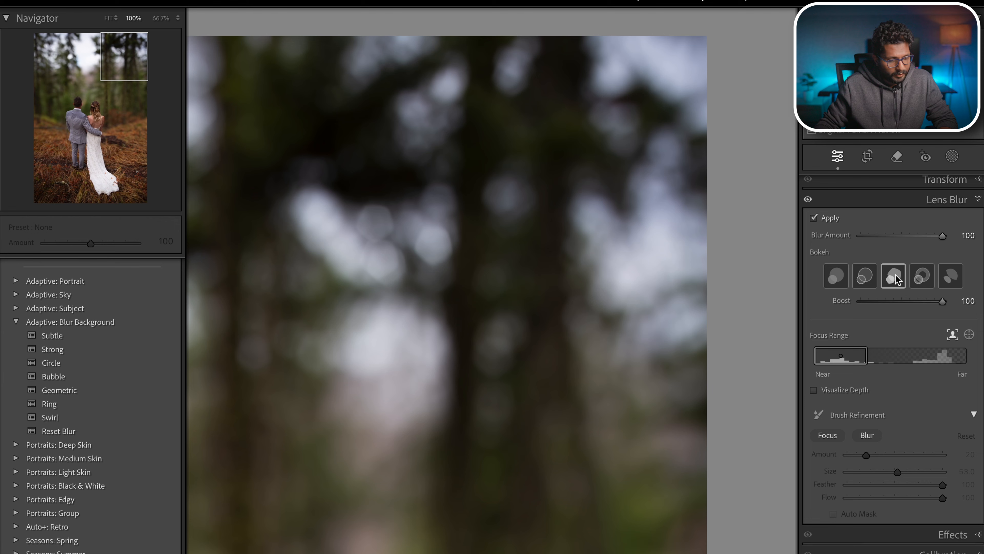
click(865, 285)
click(843, 287)
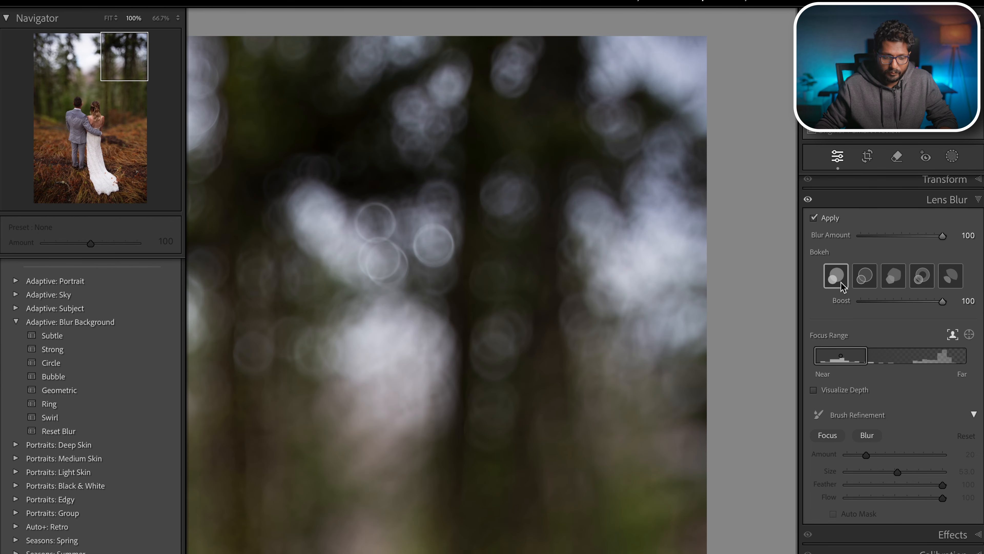
click(784, 289)
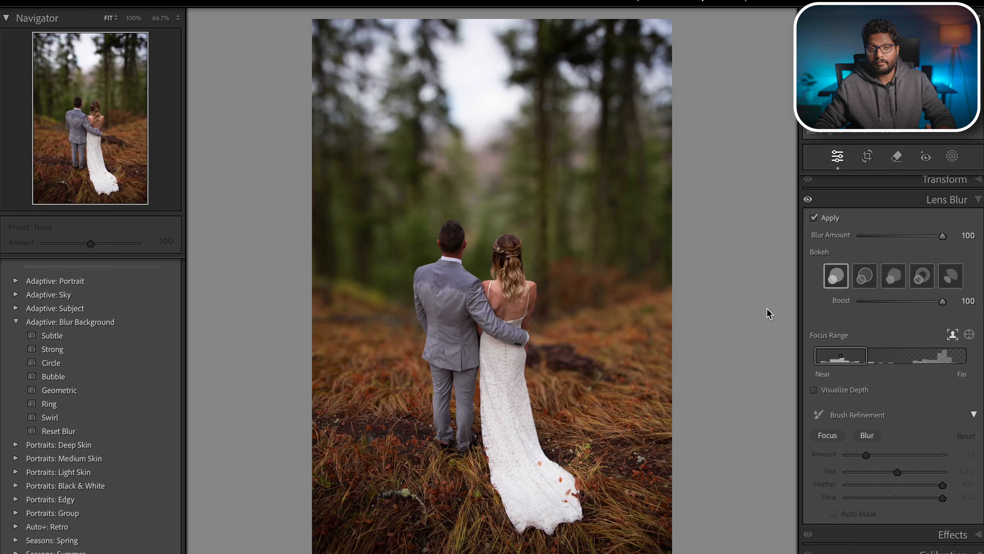